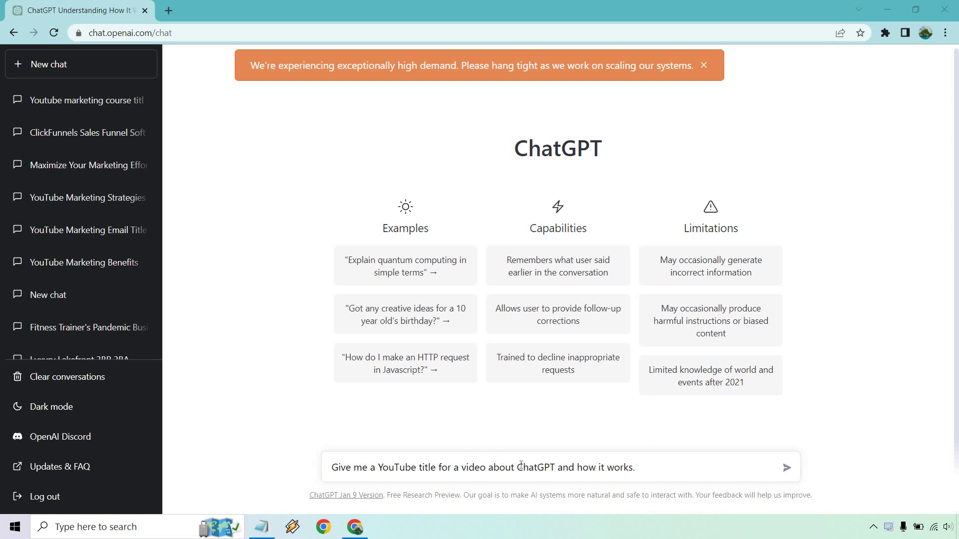
drag(517, 467, 633, 466)
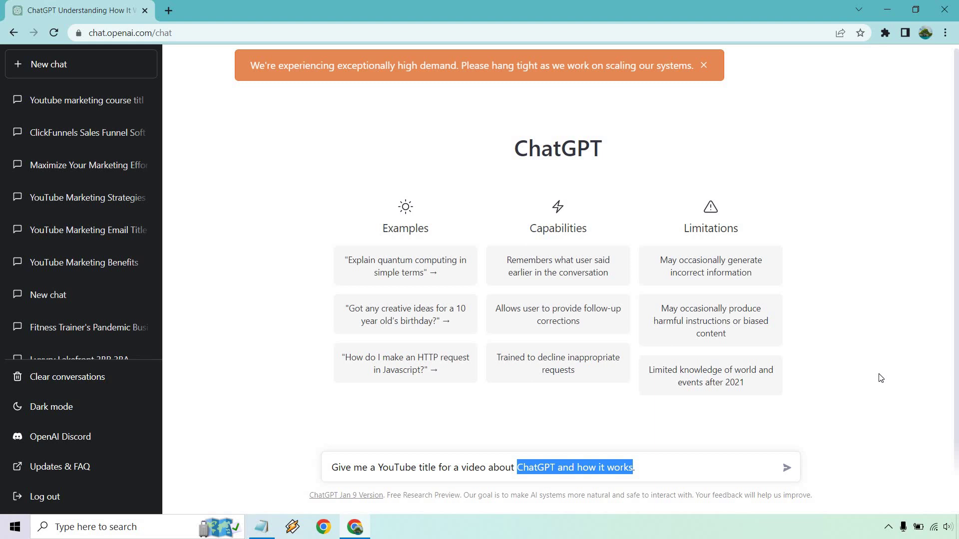
- Send the single-title prompt and receive a title about how ChatGPT works
click(880, 378)
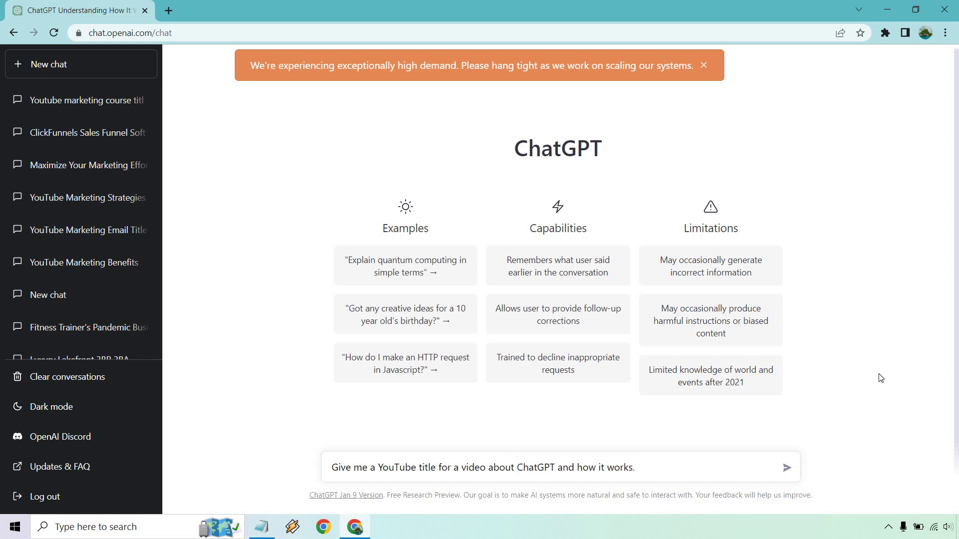
click(787, 468)
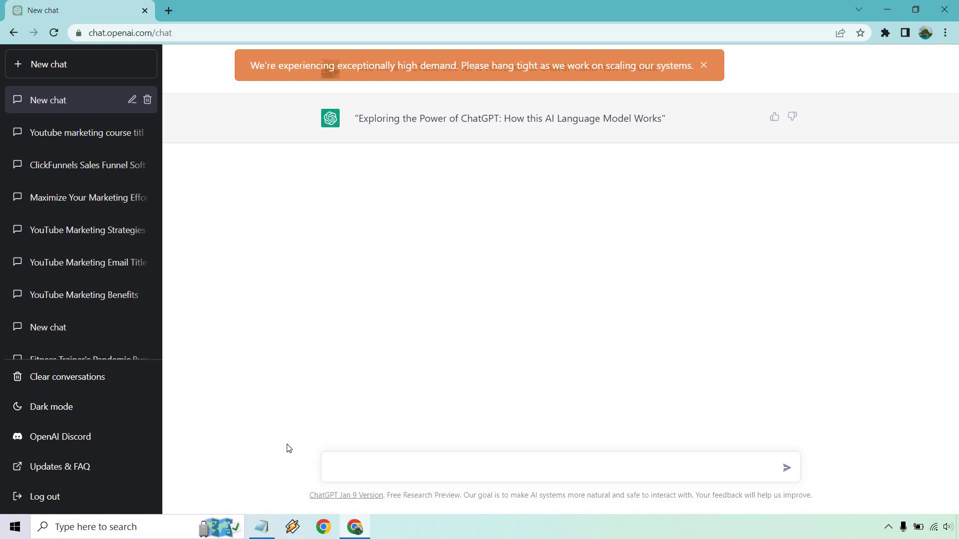
- Copy 'I need multiple YouTube titles for' from Notepad into the ChatGPT message box
click(263, 527)
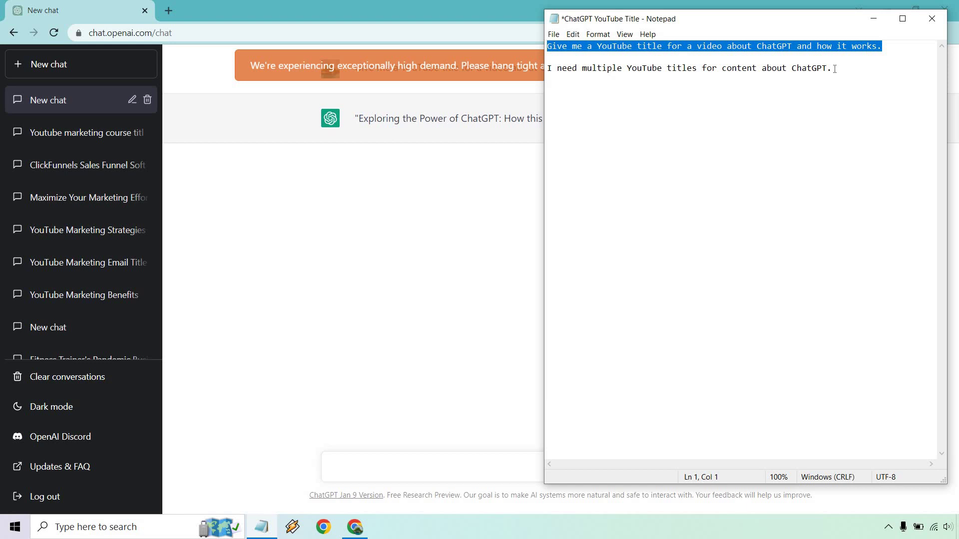
drag(833, 67, 546, 69)
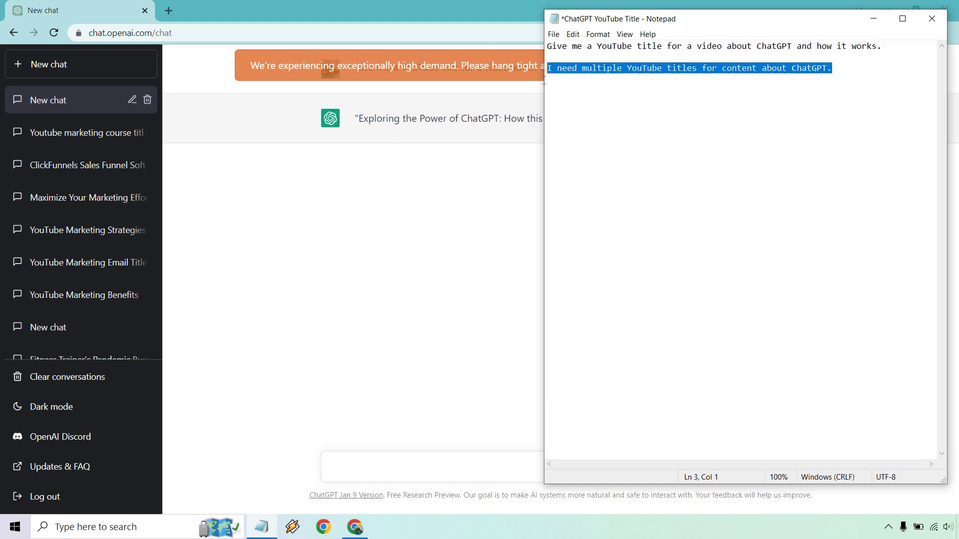
click(840, 46)
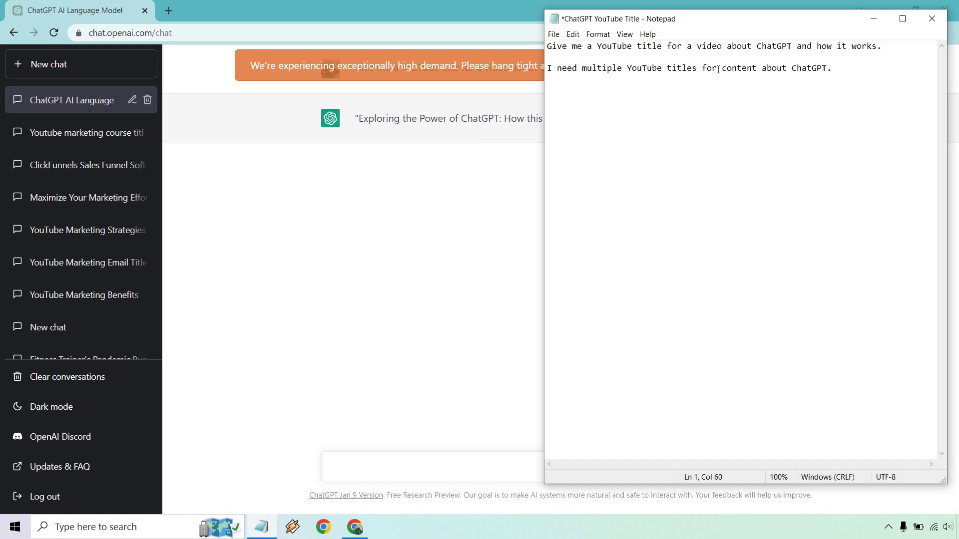
drag(717, 69, 547, 69)
key(ctrl+c)
click(425, 468)
key(ctrl+v)
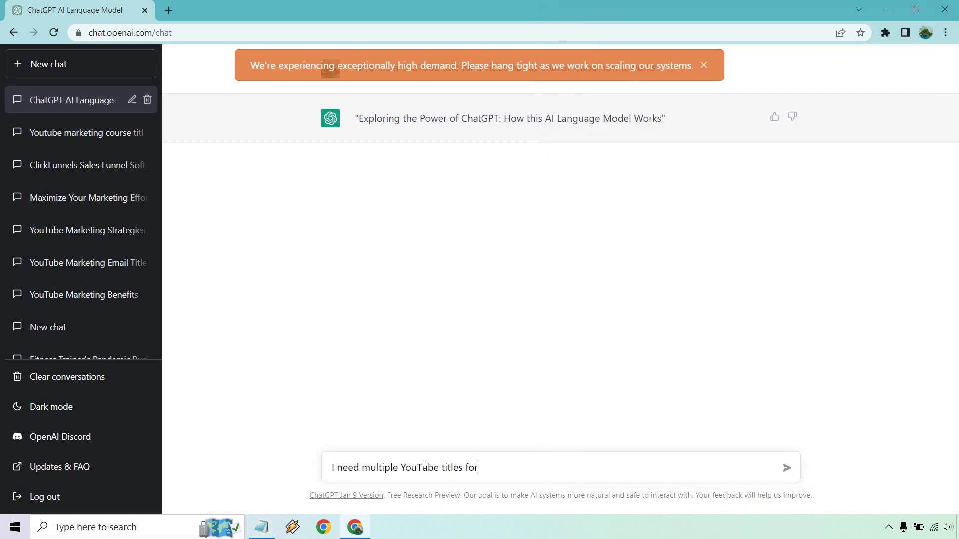
- Append 'ChatGPT and how it works.' from Notepad and remove the word 'multiple' for replacement with 10
click(260, 527)
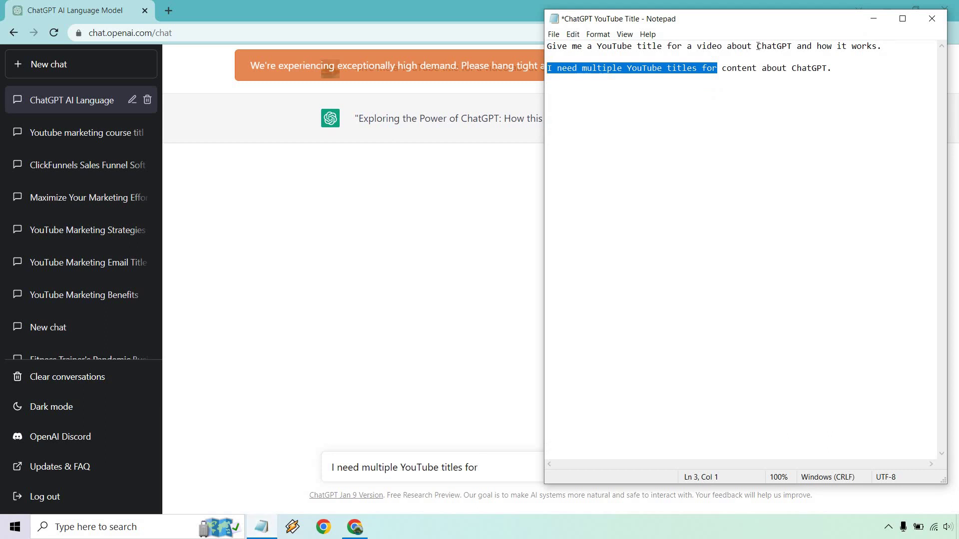
drag(756, 46, 884, 47)
click(562, 492)
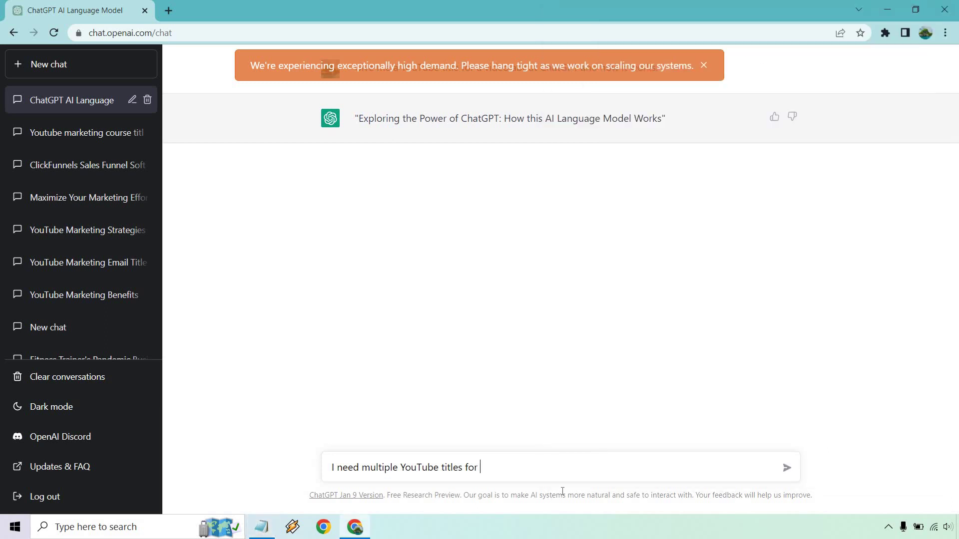
key(ctrl+v)
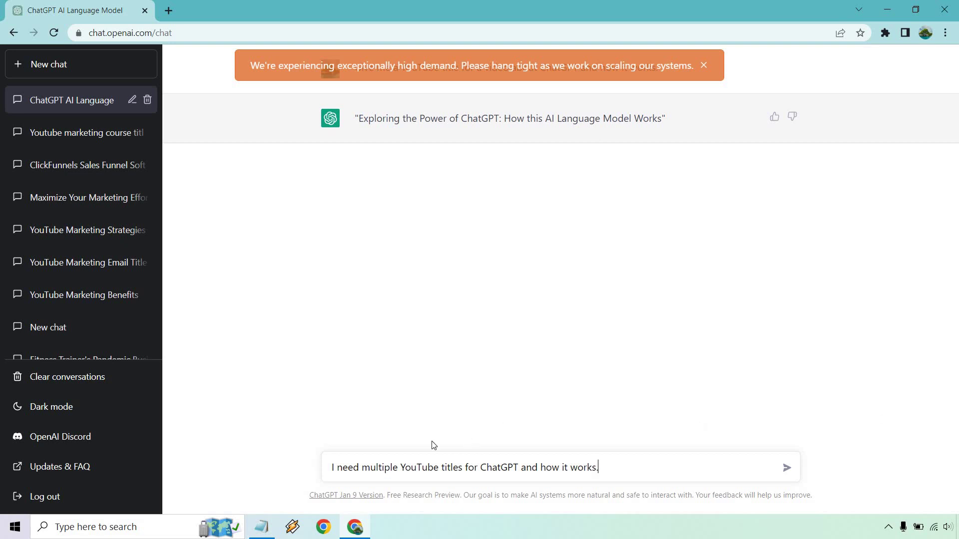
double_click(373, 467)
key(BackSpace)
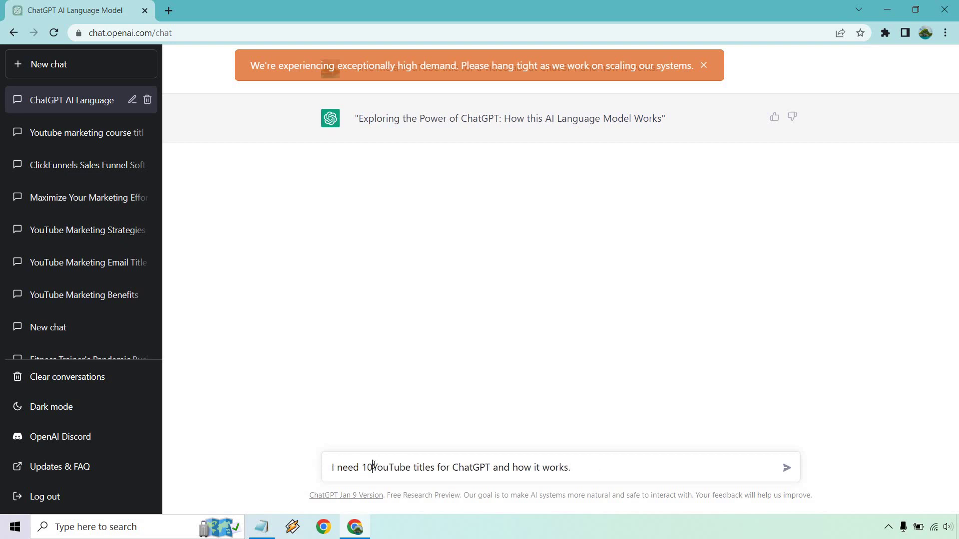
text(10)
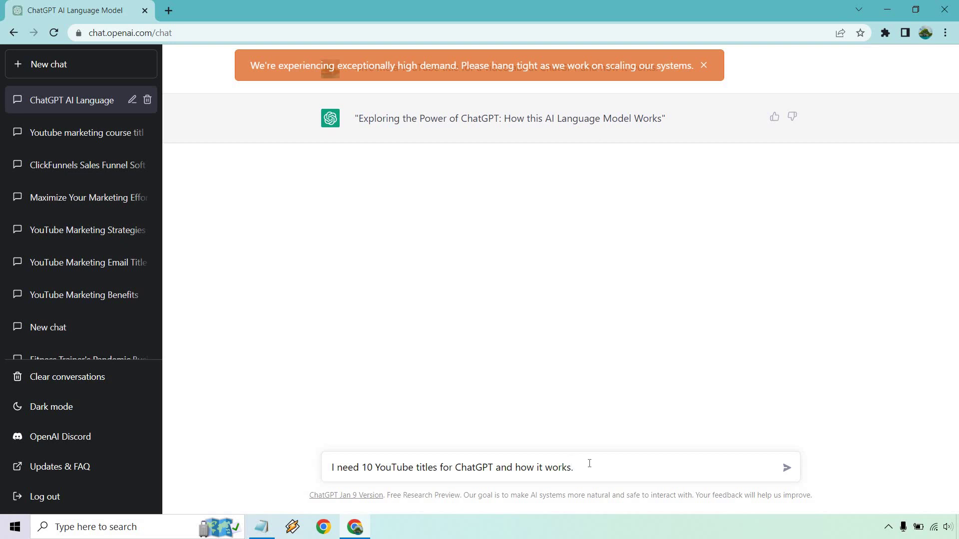
- Send the request for 10 YouTube titles about ChatGPT and how it works
key(Return)
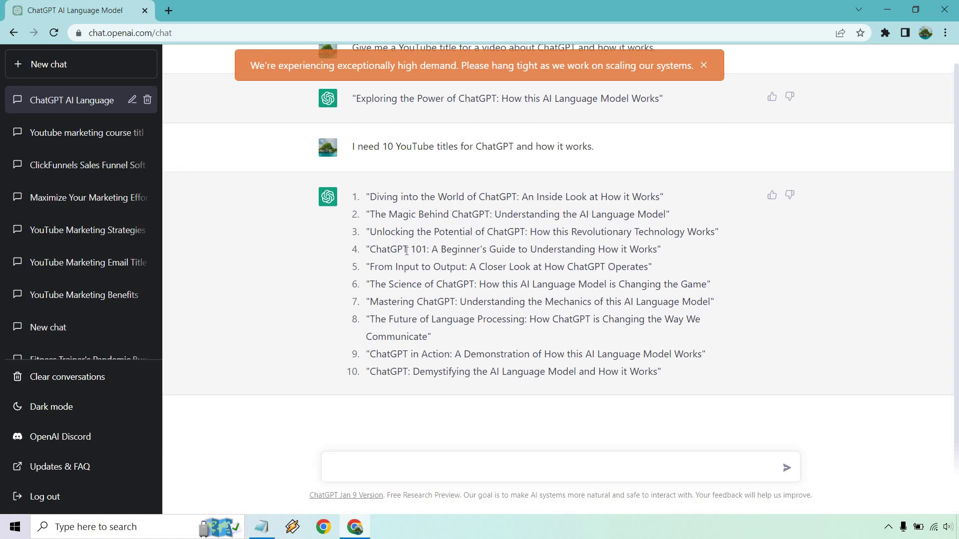
- Paste the saved multiple-titles-about-ChatGPT-content prompt from Notepad into the chat and send it
click(266, 528)
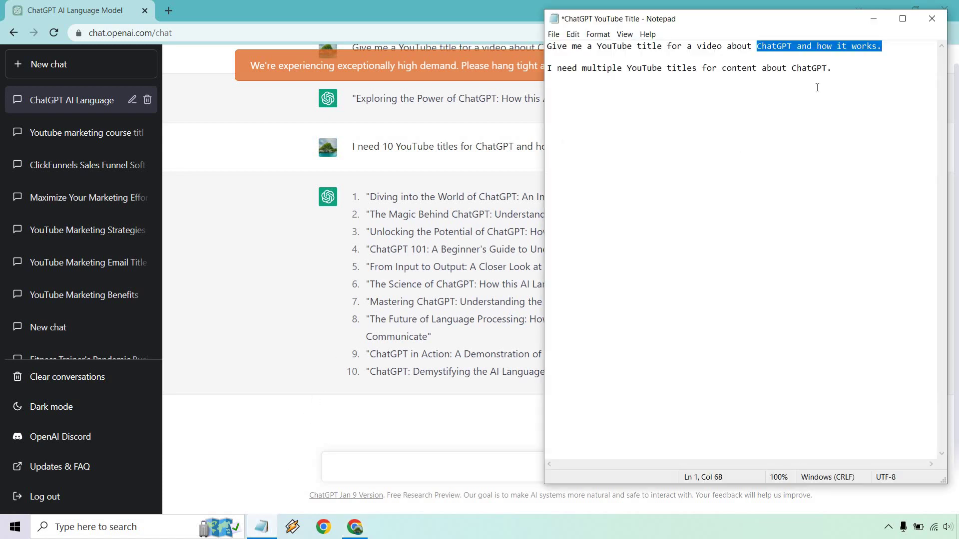
drag(833, 68, 545, 84)
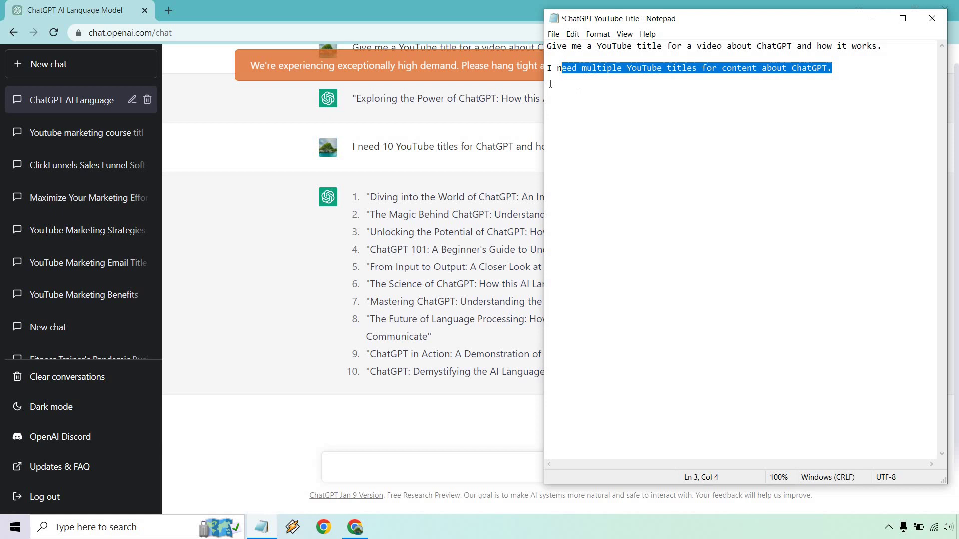
click(875, 20)
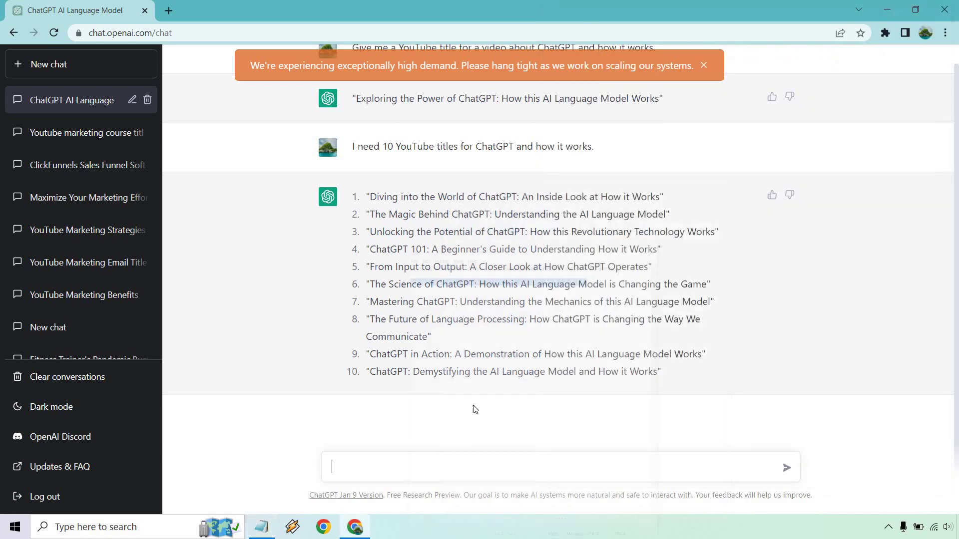
key(ctrl+v)
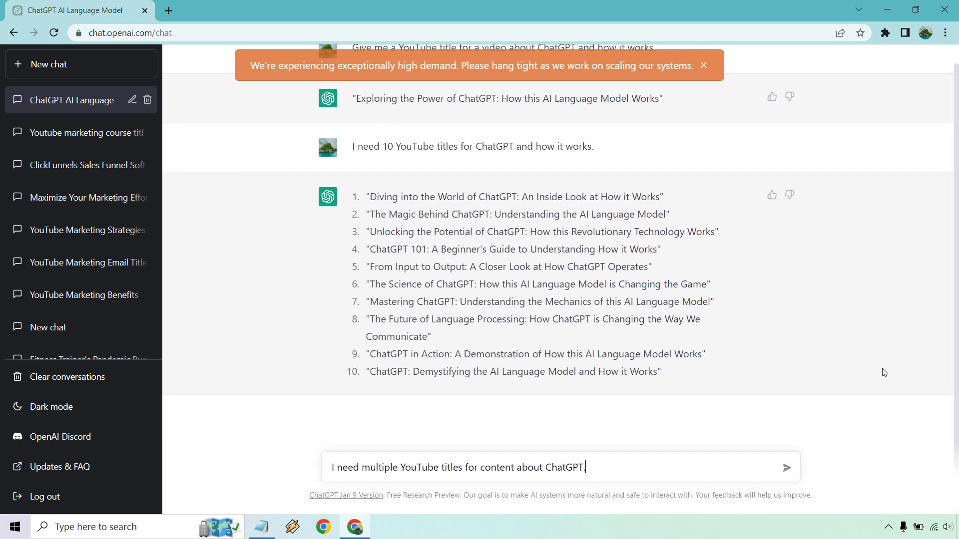
key(Return)
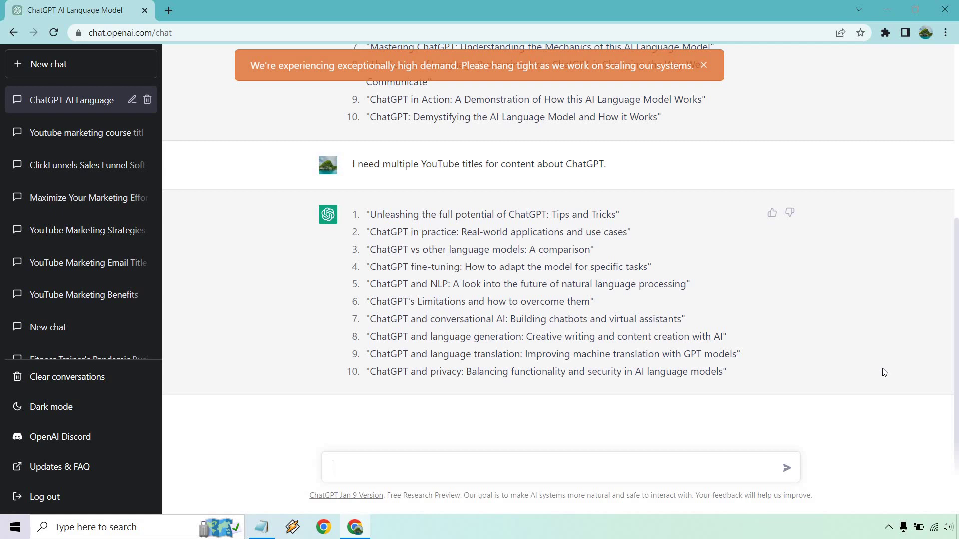
scroll(883, 372, up, 3)
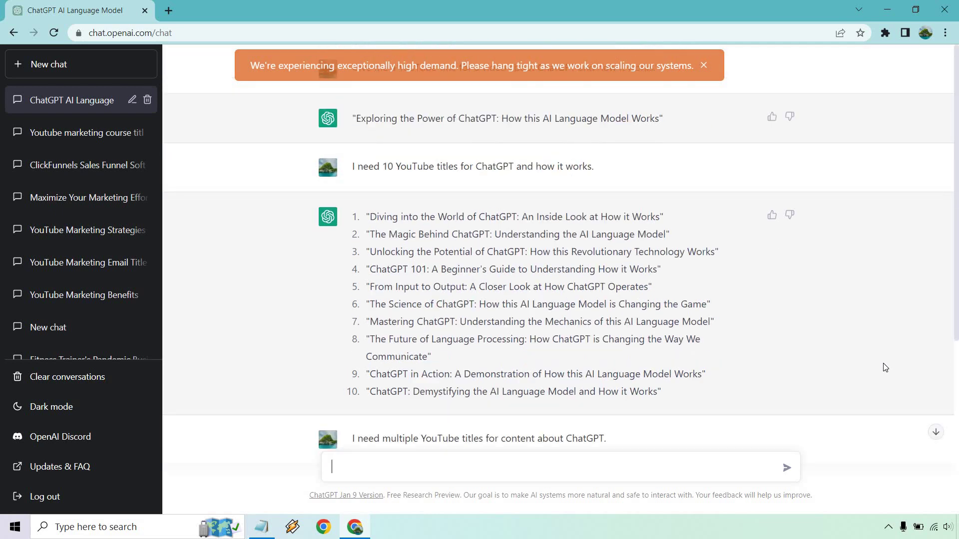